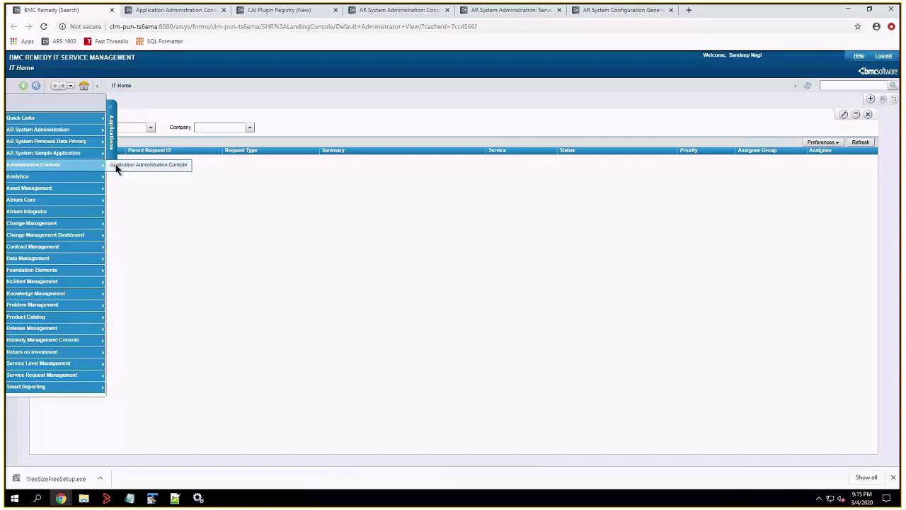
- Dismiss the applications list and switch to the Application Administration Console tab
{"action": "left_click", "coordinate": [157, 170]}
{"action": "left_click", "coordinate": [149, 8]}
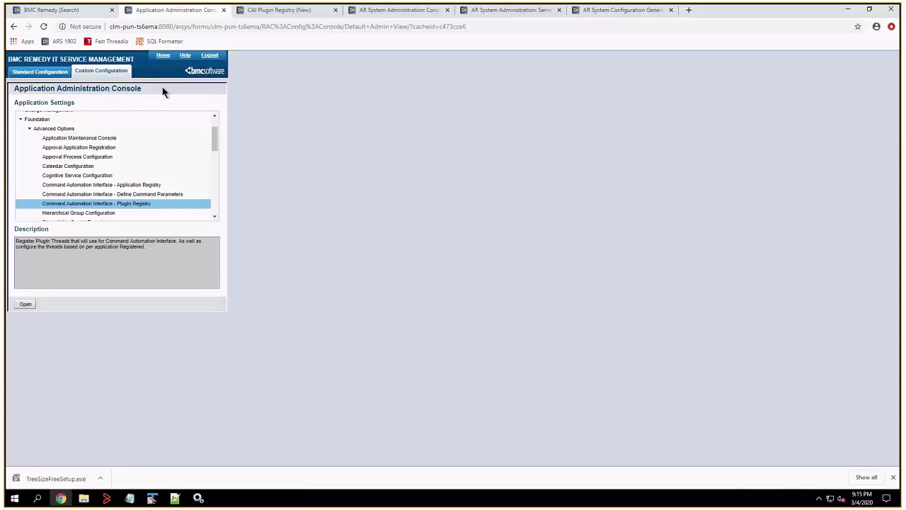
- Bring up the CAI Plug-in Registry form showing CAIPLUGIN with its 6-thread pool 0
{"action": "left_click", "coordinate": [248, 13]}
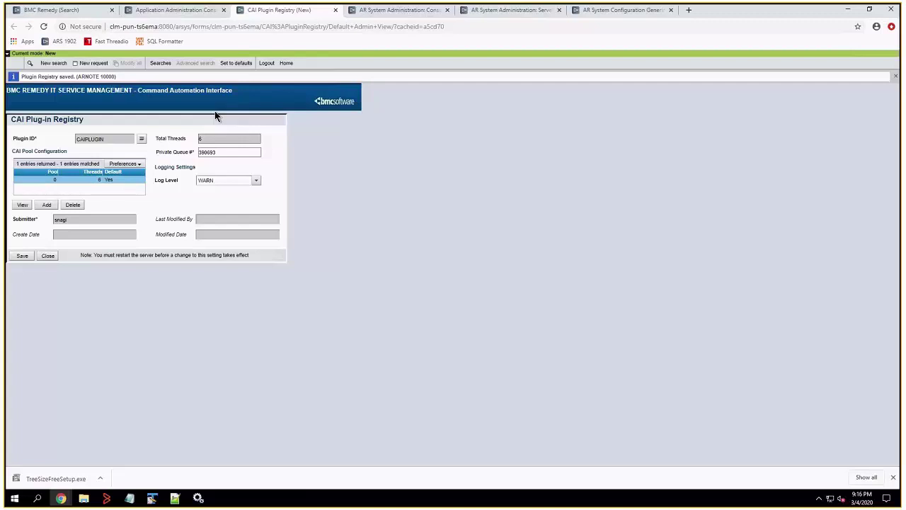
- Enter a new Number of Threads for pool 0, save it, and acknowledge the confirmation note
{"action": "left_click", "coordinate": [21, 205]}
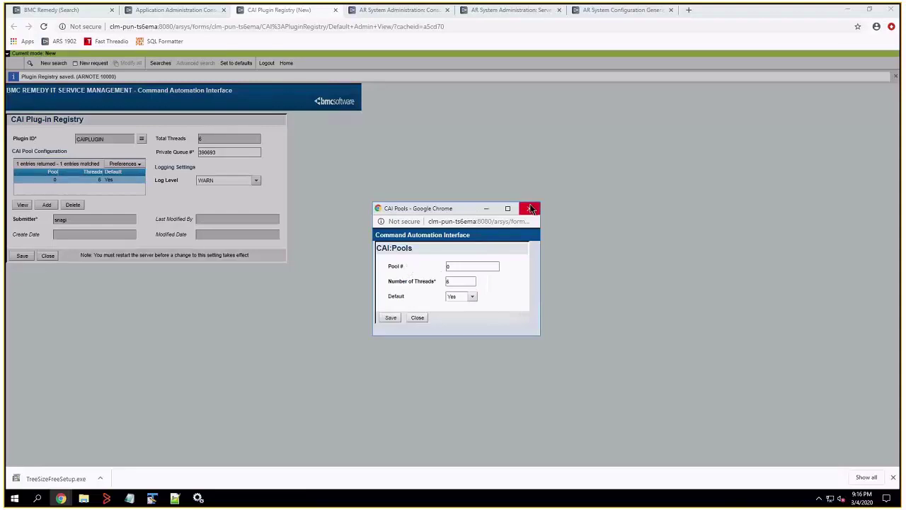
{"action": "left_click", "coordinate": [447, 281]}
{"action": "type", "text": "6"}
{"action": "key", "text": "ctrl+a"}
{"action": "type", "text": "8"}
{"action": "left_click", "coordinate": [381, 319]}
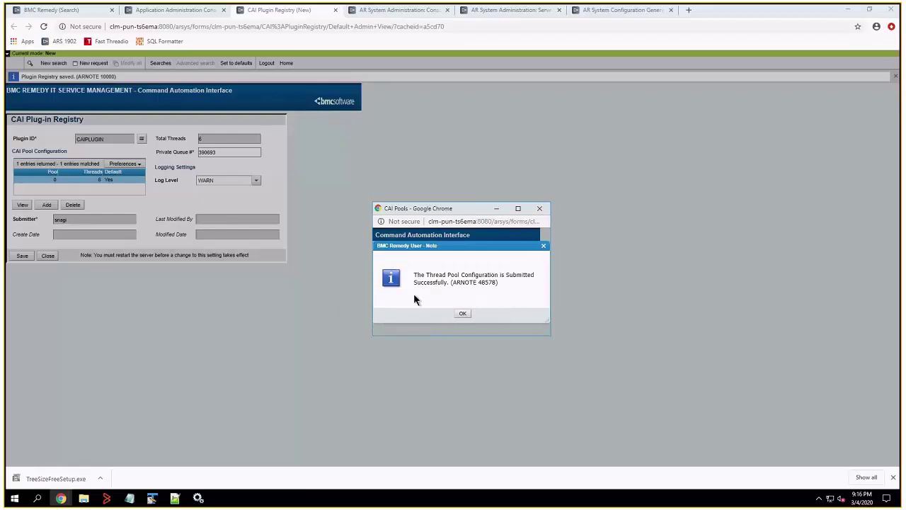
{"action": "left_click", "coordinate": [462, 313]}
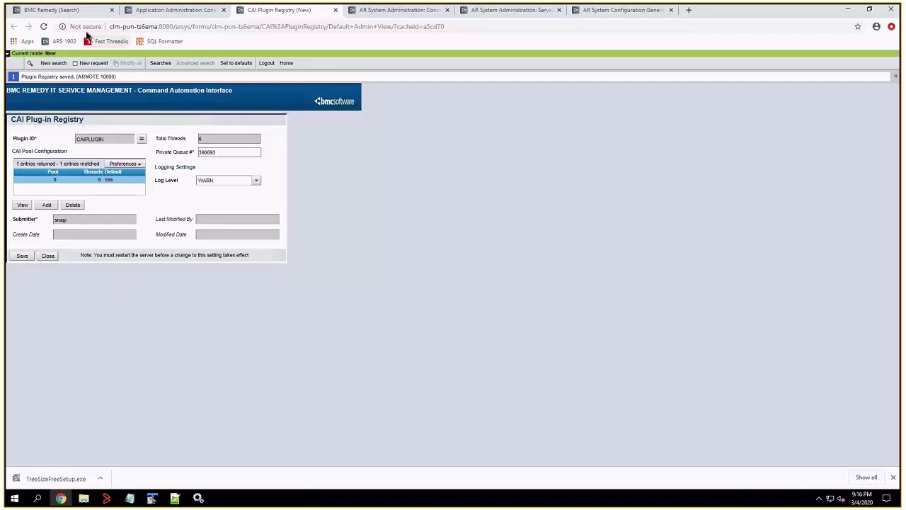
- Return to the IT Home applications list and open the AR System Administration Console
{"action": "left_click", "coordinate": [48, 10]}
{"action": "mouse_move", "coordinate": [38, 129]}
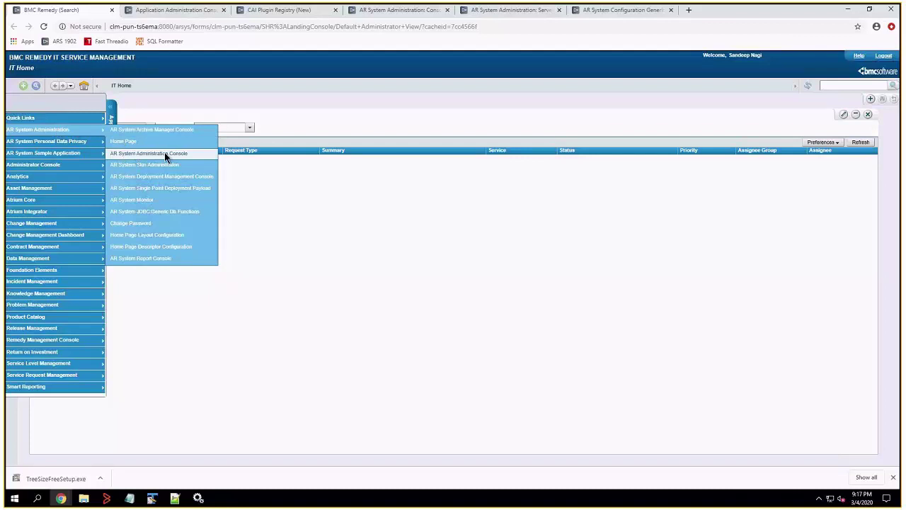
{"action": "left_click", "coordinate": [369, 11]}
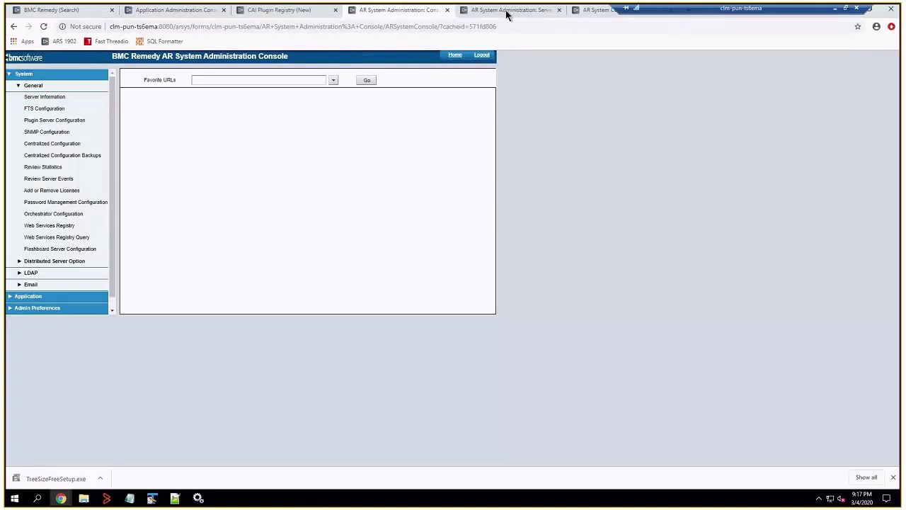
- Review Server Information's queues, confirming Private queue 390693 uses 1–6 threads, and select the List queue
{"action": "left_click", "coordinate": [507, 12]}
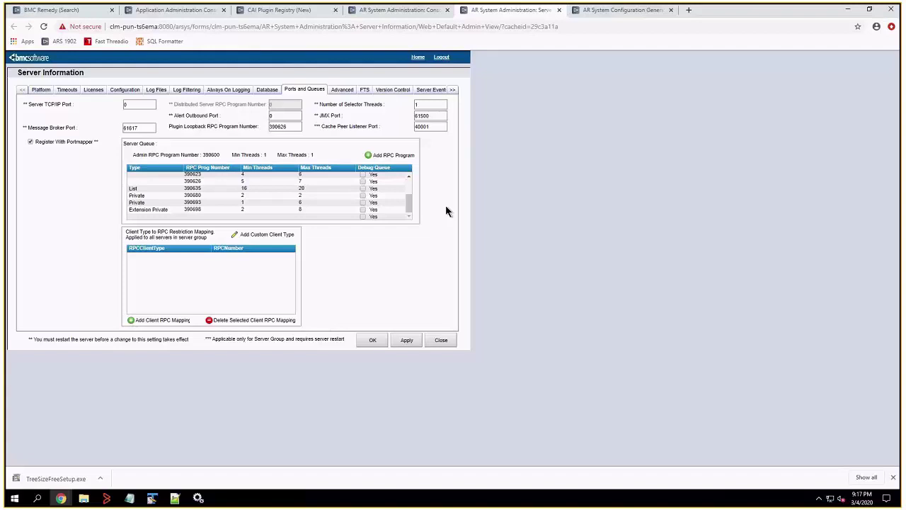
{"action": "scroll", "coordinate": [403, 200], "scroll_direction": "up", "scroll_amount": 3}
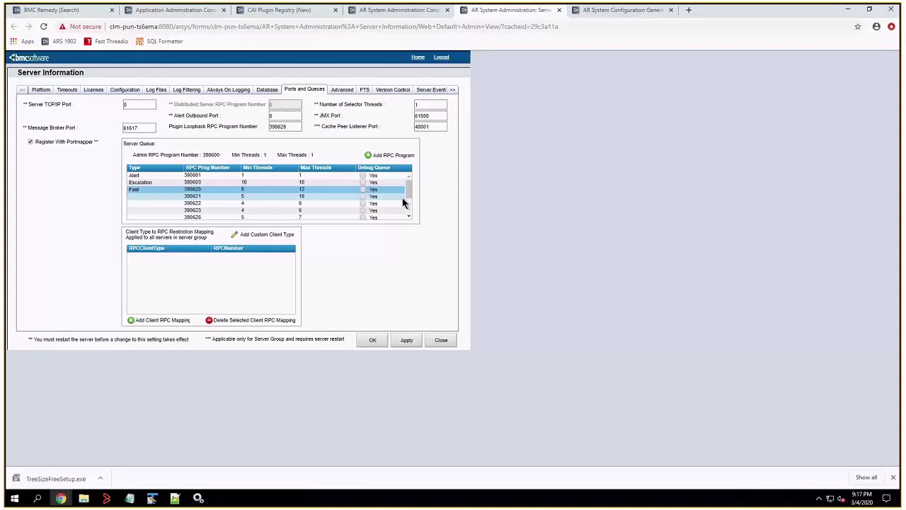
{"action": "scroll", "coordinate": [403, 203], "scroll_direction": "down", "scroll_amount": 3}
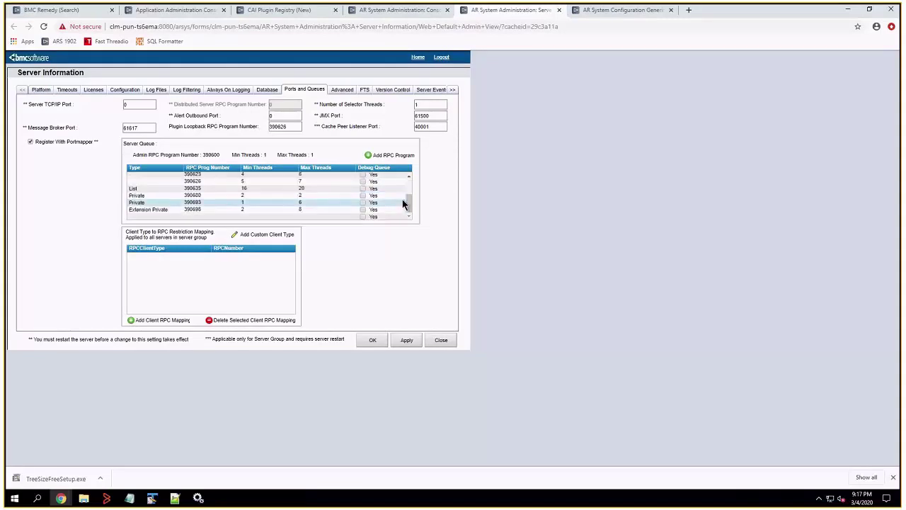
{"action": "left_click", "coordinate": [147, 188]}
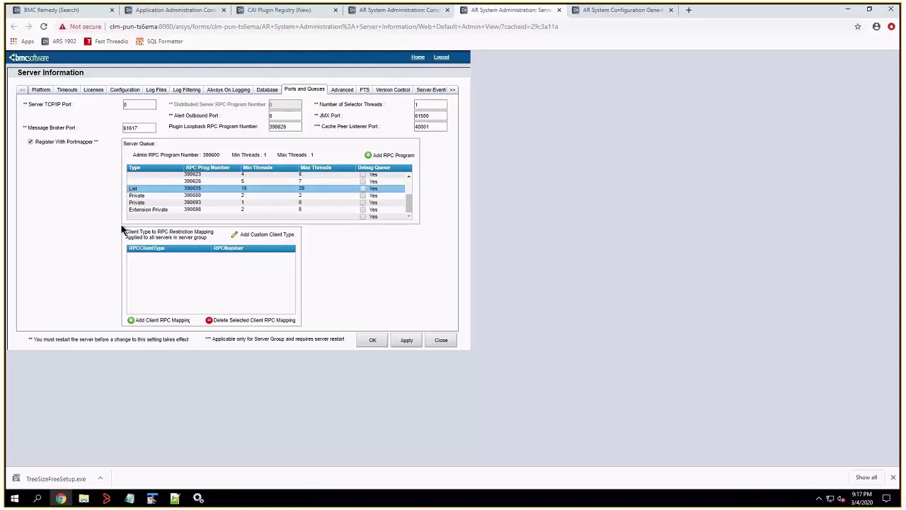
- In Developer Studio, open the AR System Navigator's escalations list and edit its name filter
{"action": "left_click", "coordinate": [108, 499]}
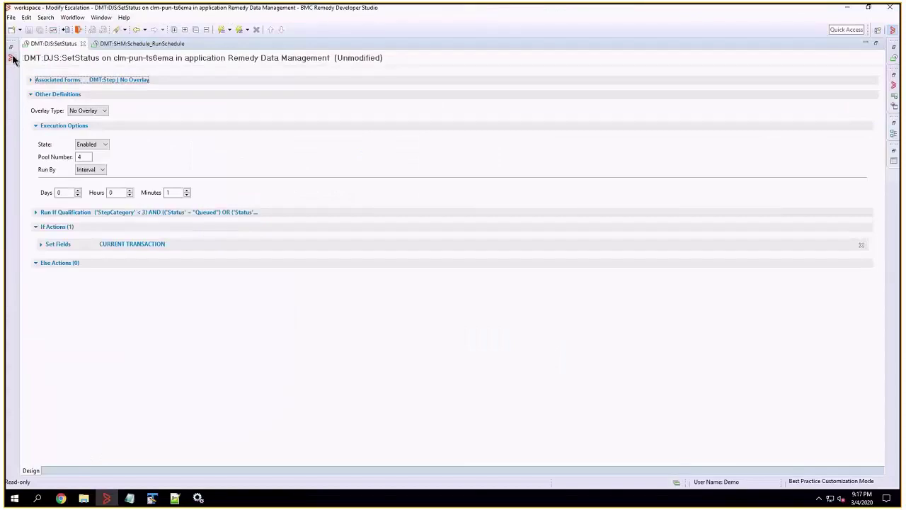
{"action": "left_click", "coordinate": [12, 61]}
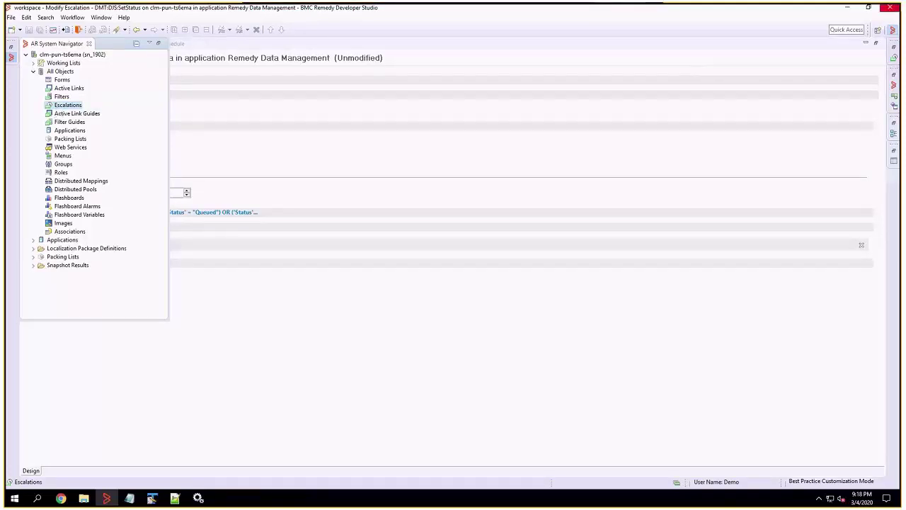
{"action": "left_click", "coordinate": [895, 58]}
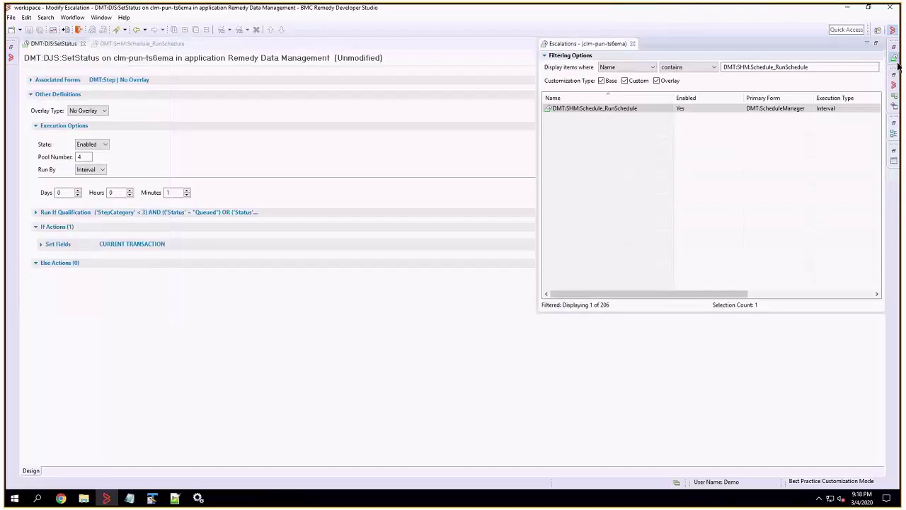
{"action": "left_click", "coordinate": [837, 66]}
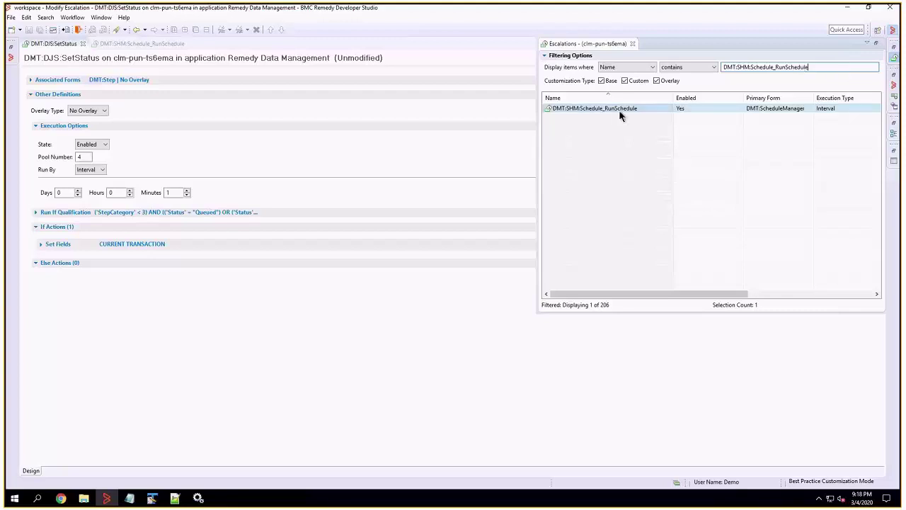
- Maximize DMT:DJS:SetStatus to confirm pool 4, then confirm DMT:SHM:Schedule_RunSchedule uses pool 5
{"action": "double_click", "coordinate": [47, 44]}
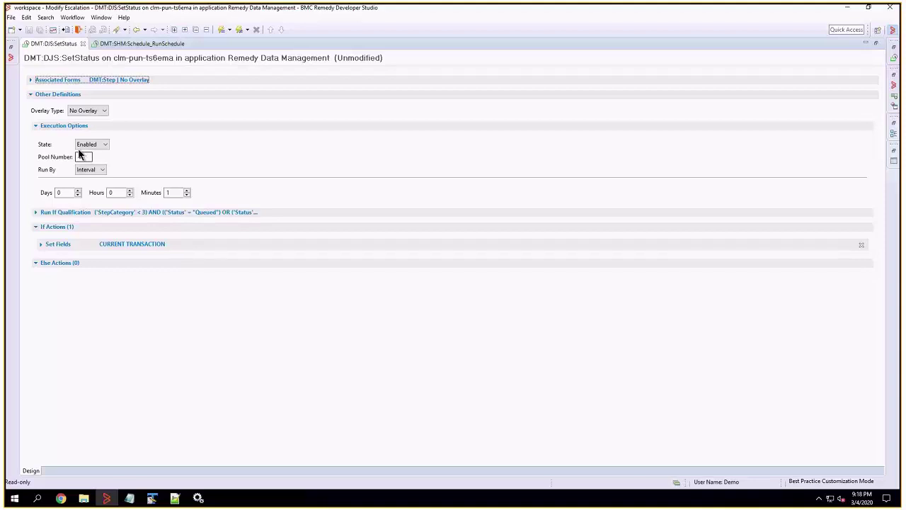
{"action": "left_click", "coordinate": [81, 156]}
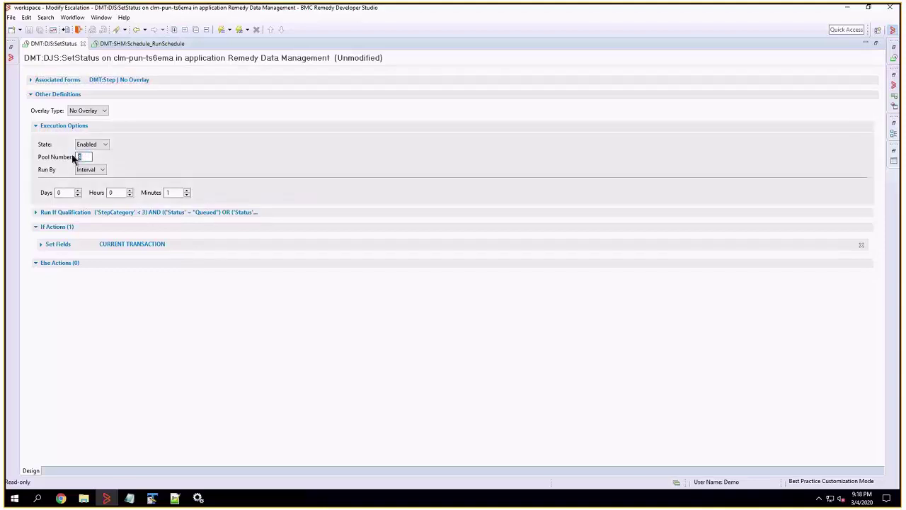
{"action": "left_click", "coordinate": [126, 44]}
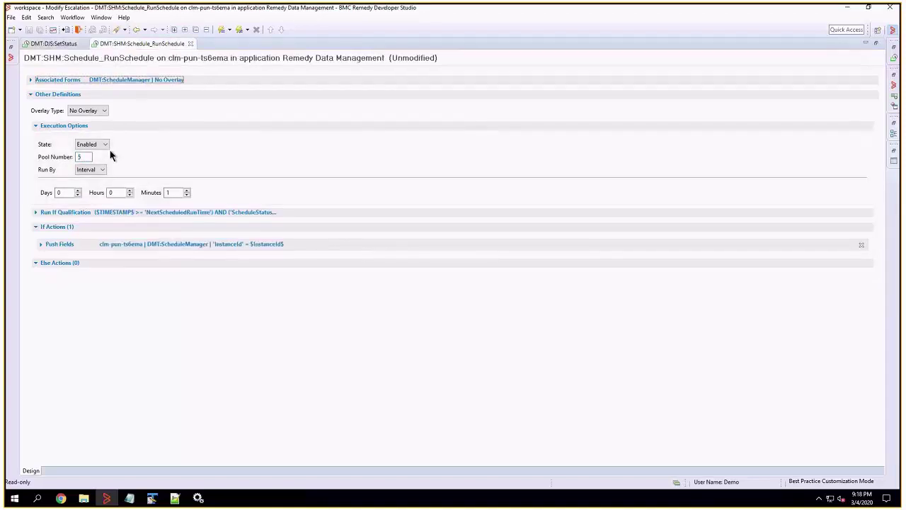
{"action": "left_click", "coordinate": [77, 158]}
{"action": "left_click", "coordinate": [77, 159]}
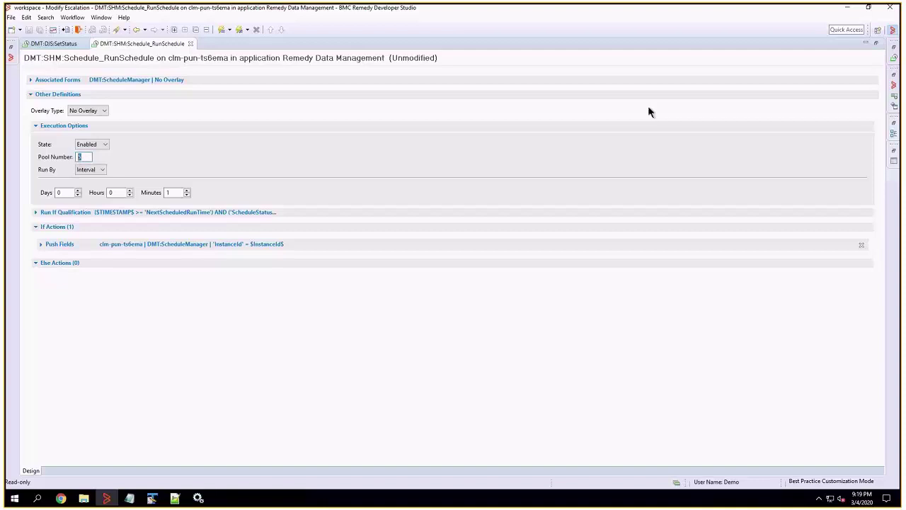
{"action": "left_click", "coordinate": [894, 57]}
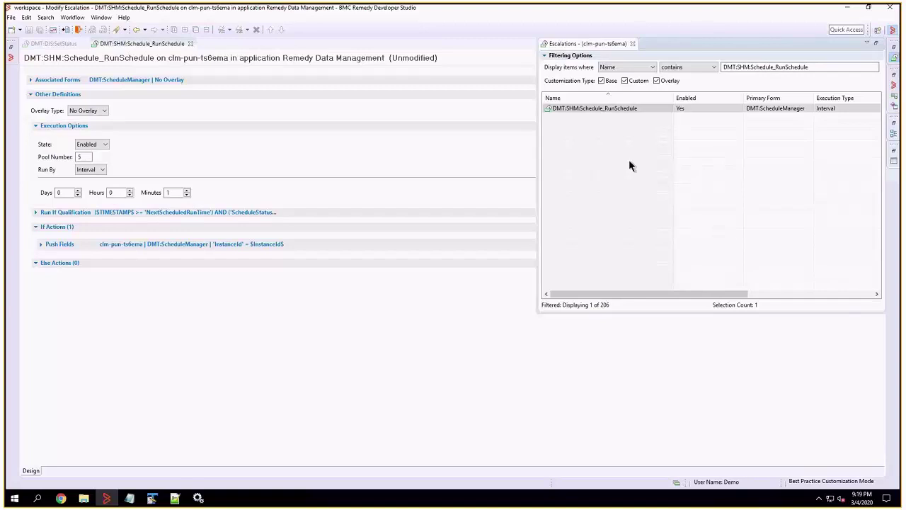
- Select Schedule_RunSchedule in the escalations list, view its context menu, and dismiss it unchanged
{"action": "left_click", "coordinate": [602, 112]}
{"action": "right_click", "coordinate": [602, 112]}
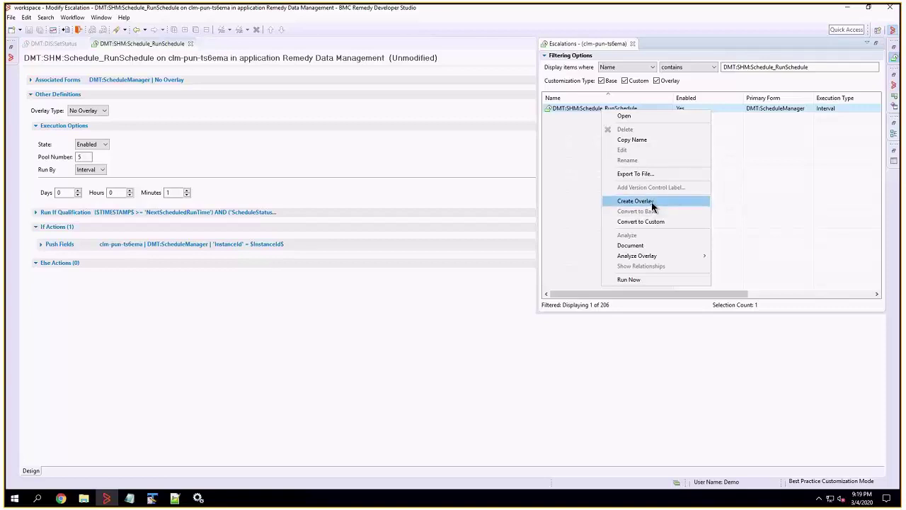
{"action": "left_click", "coordinate": [81, 156]}
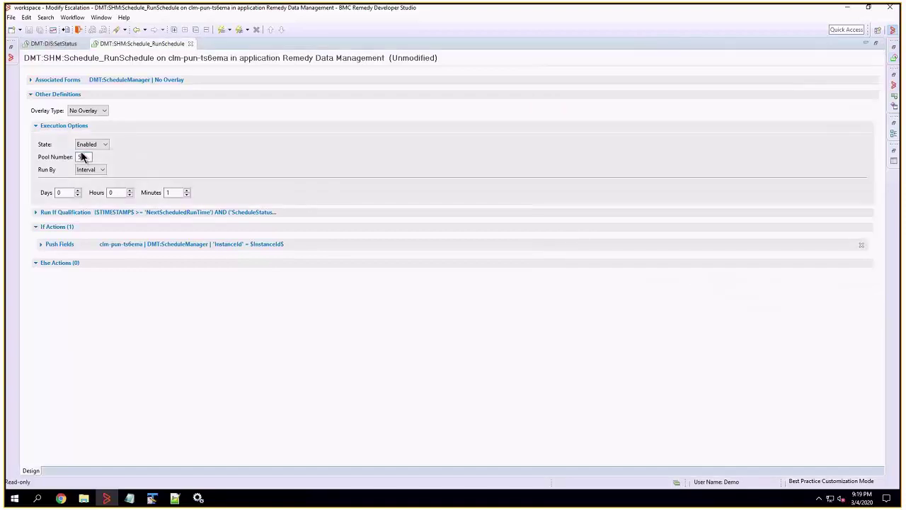